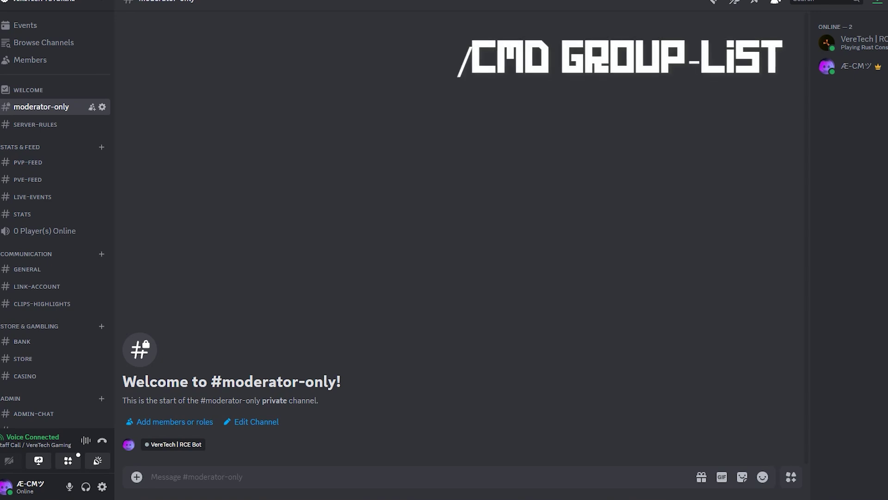
Step: Run the /cmd group-list command in the moderator-only channel to show all command groups
{"action": "type", "text": "/cmd gr"}
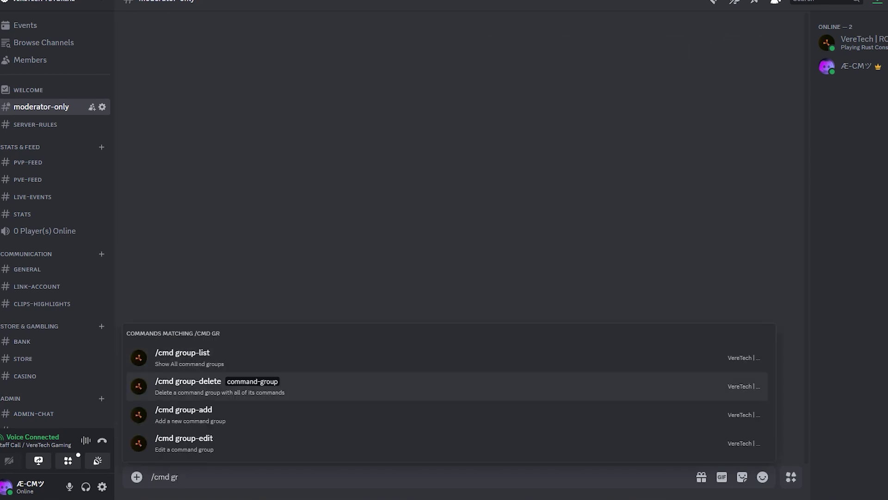
{"action": "key", "text": "Up"}
{"action": "key", "text": "Return"}
{"action": "key", "text": "Return"}
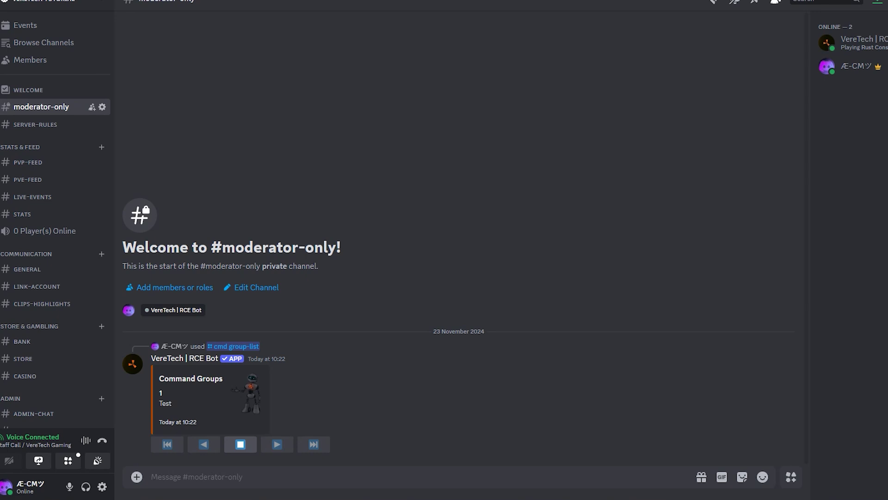
Step: Run the /cmd list command for the Test command group to show its commands
{"action": "type", "text": "/"}
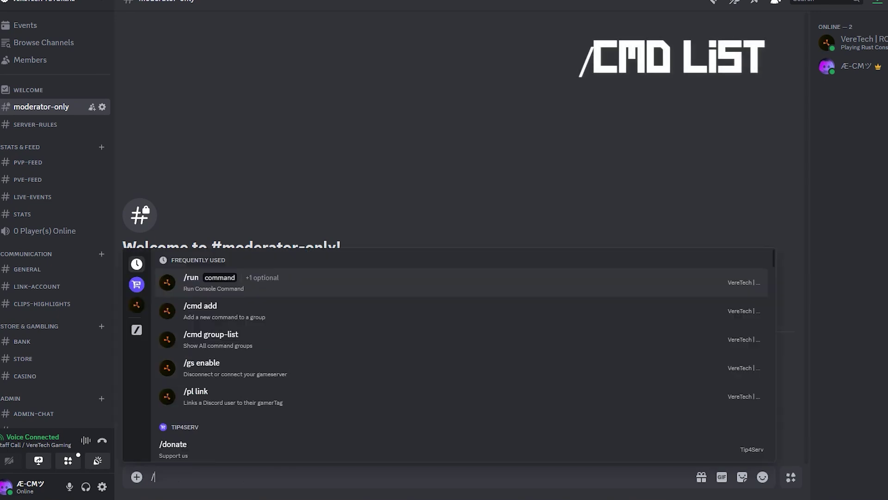
{"action": "type", "text": "cmd list"}
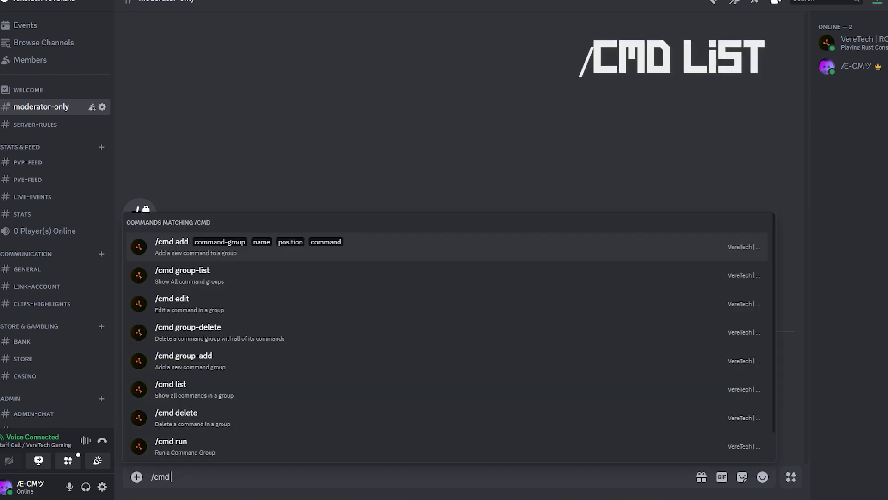
{"action": "key", "text": "Return"}
{"action": "key", "text": "Return"}
{"action": "key", "text": "Return"}
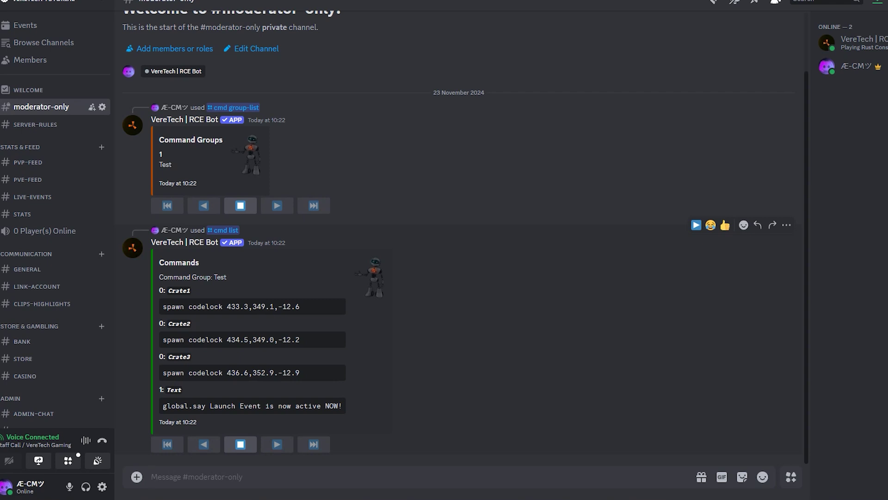
Step: Start a /tc addupdate command with gameserver Tutorial Server, nickname "Launch Event 1" and command group Test
{"action": "type", "text": "/tc add"}
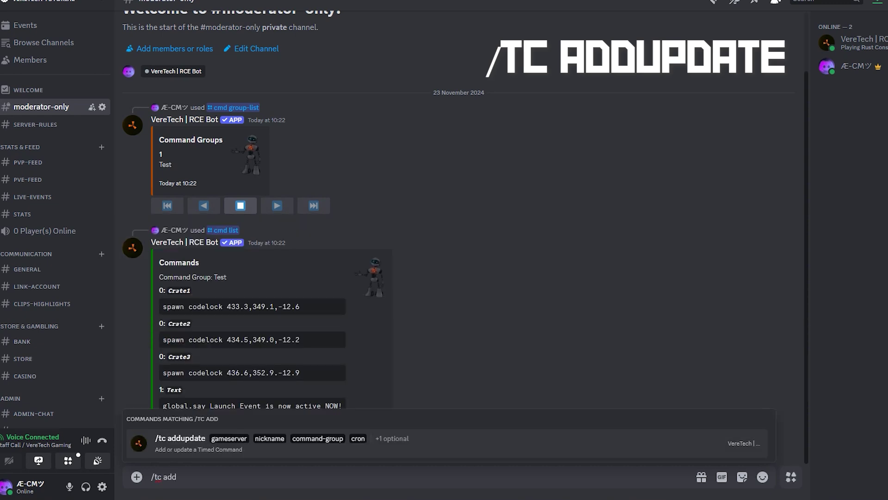
{"action": "key", "text": "Tab"}
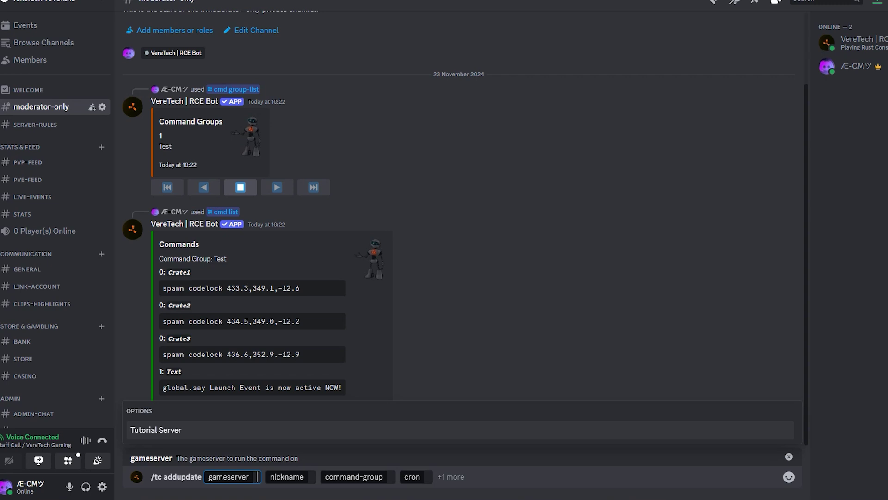
{"action": "key", "text": "Return"}
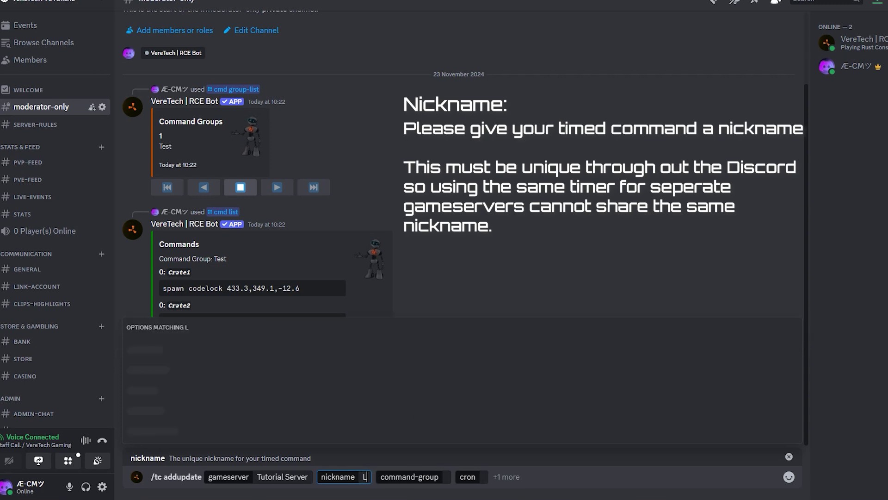
{"action": "type", "text": "Launch Event 1"}
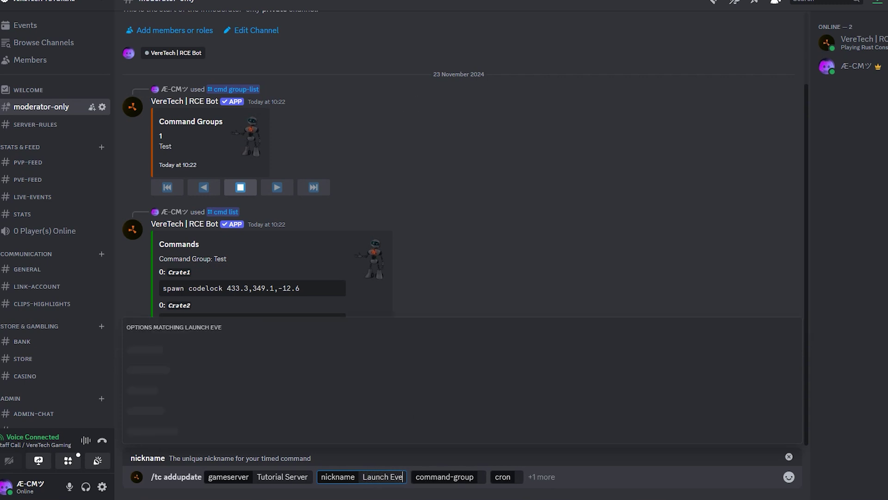
{"action": "key", "text": "Tab"}
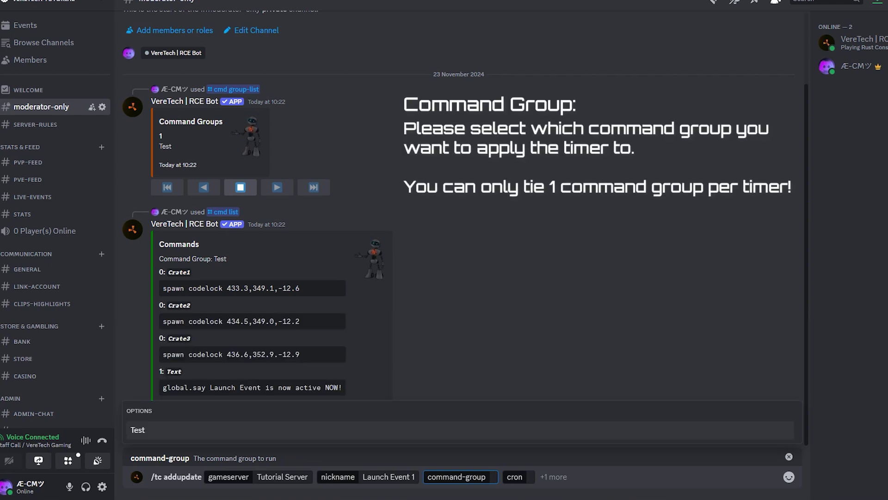
{"action": "key", "text": "Tab"}
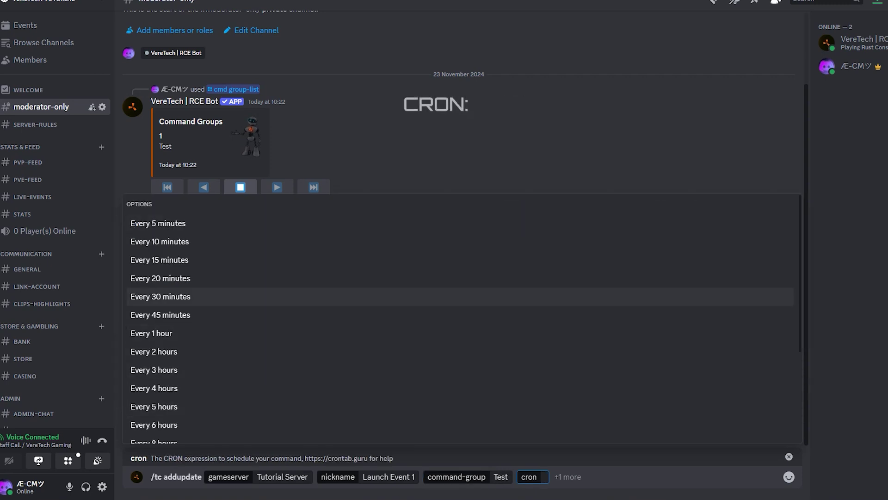
Step: Look through the predefined cron schedules for the timed command, from Every 5 minutes to Midnight on Weekends
{"action": "key", "text": "Down"}
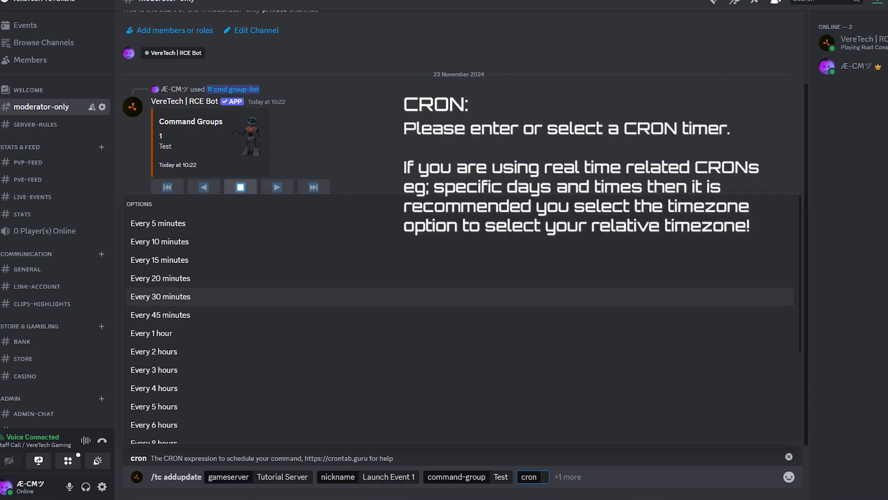
{"action": "key", "text": "Down"}
{"action": "key", "text": "Down"}
{"action": "key", "text": "Down"}
{"action": "key", "text": "Down"}
{"action": "key", "text": "Down"}
{"action": "key", "text": "Down"}
{"action": "key", "text": "Down"}
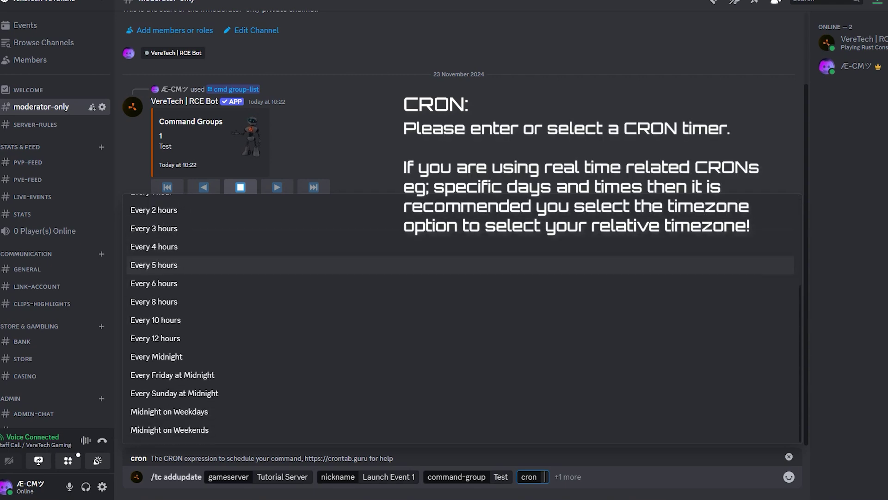
{"action": "key", "text": "Down"}
{"action": "key", "text": "Down"}
{"action": "key", "text": "Down"}
{"action": "key", "text": "Down"}
{"action": "key", "text": "Down"}
{"action": "key", "text": "Down"}
{"action": "key", "text": "Down"}
{"action": "key", "text": "Down"}
{"action": "key", "text": "Up"}
{"action": "key", "text": "Up"}
{"action": "key", "text": "Up"}
{"action": "key", "text": "Up"}
{"action": "key", "text": "Up"}
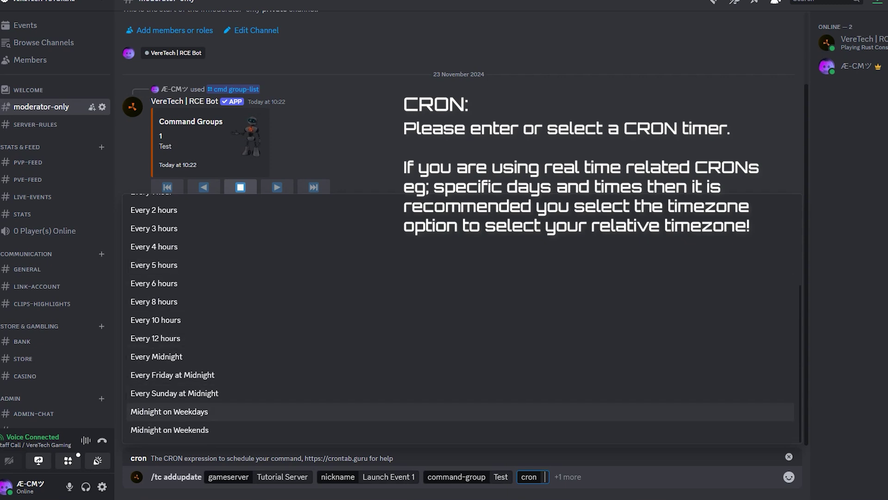
{"action": "key", "text": "Up"}
{"action": "key", "text": "Up"}
{"action": "key", "text": "Up"}
{"action": "key", "text": "Up"}
{"action": "key", "text": "Up"}
{"action": "key", "text": "Up"}
{"action": "key", "text": "Up"}
{"action": "key", "text": "Up"}
{"action": "key", "text": "Up"}
{"action": "key", "text": "Up"}
{"action": "key", "text": "Up"}
{"action": "key", "text": "Up"}
{"action": "key", "text": "Up"}
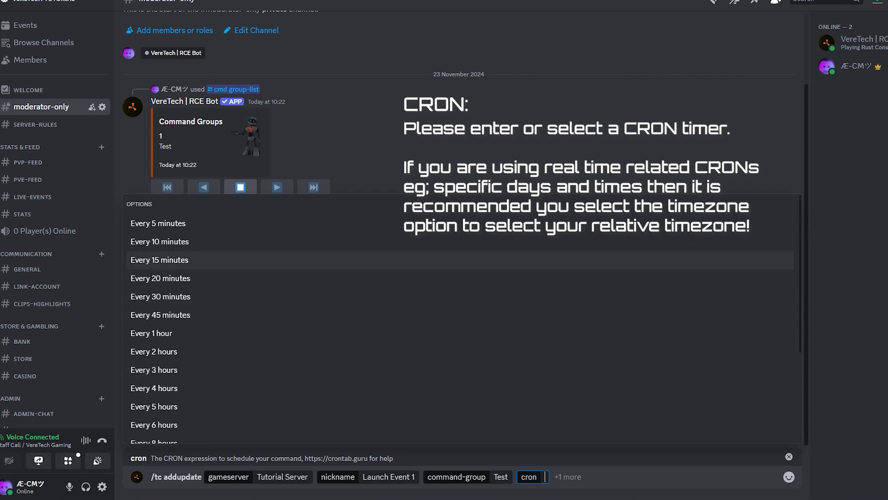
{"action": "key", "text": "Down"}
{"action": "key", "text": "Down"}
{"action": "key", "text": "Down"}
{"action": "key", "text": "Down"}
{"action": "key", "text": "Down"}
{"action": "key", "text": "Down"}
{"action": "key", "text": "Down"}
{"action": "key", "text": "Down"}
{"action": "key", "text": "Down"}
{"action": "key", "text": "Down"}
{"action": "key", "text": "Down"}
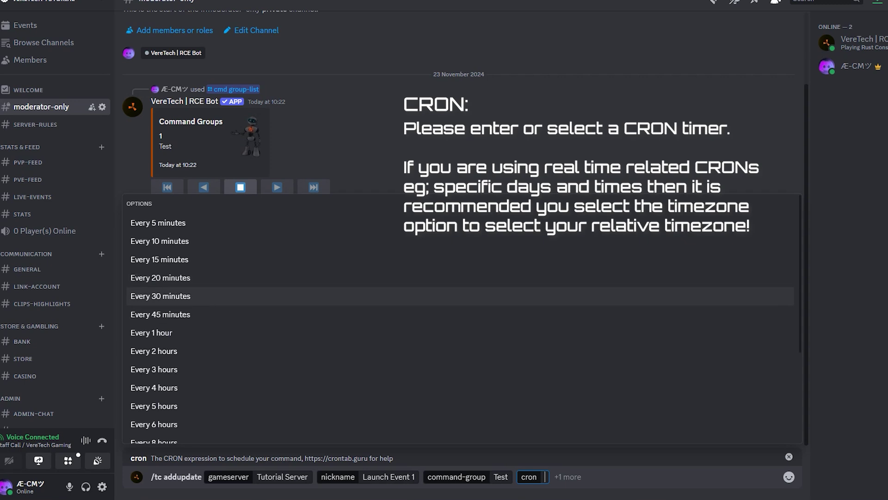
{"action": "key", "text": "Down"}
{"action": "key", "text": "Down"}
{"action": "key", "text": "Down"}
{"action": "key", "text": "Down"}
{"action": "key", "text": "Down"}
{"action": "key", "text": "Down"}
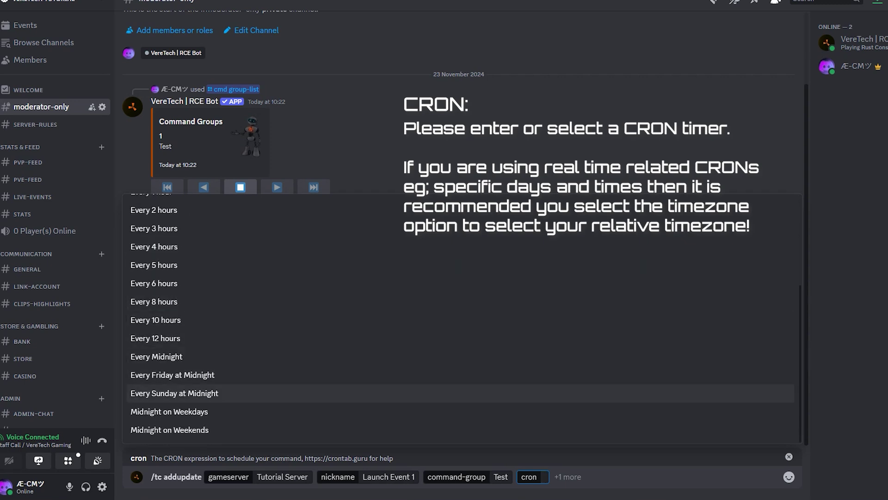
{"action": "key", "text": "Down"}
{"action": "key", "text": "Up"}
{"action": "key", "text": "Up"}
{"action": "key", "text": "Up"}
{"action": "key", "text": "Up"}
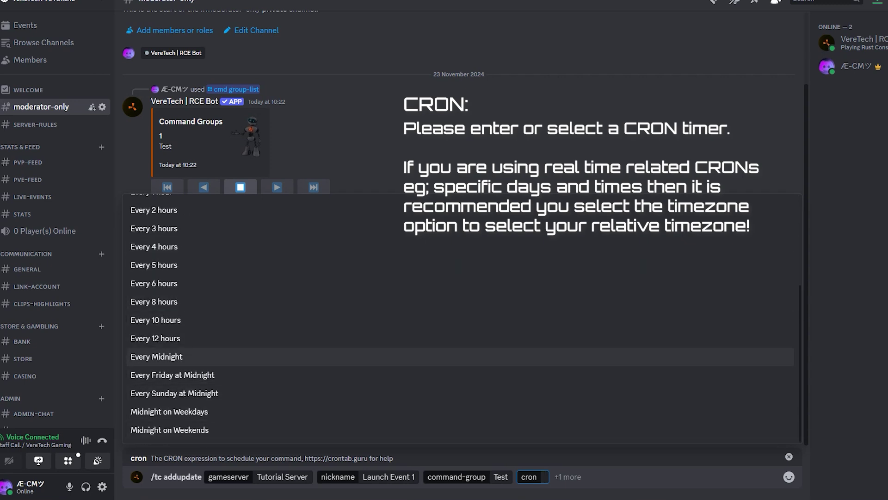
{"action": "key", "text": "Down"}
{"action": "key", "text": "Down"}
{"action": "key", "text": "Down"}
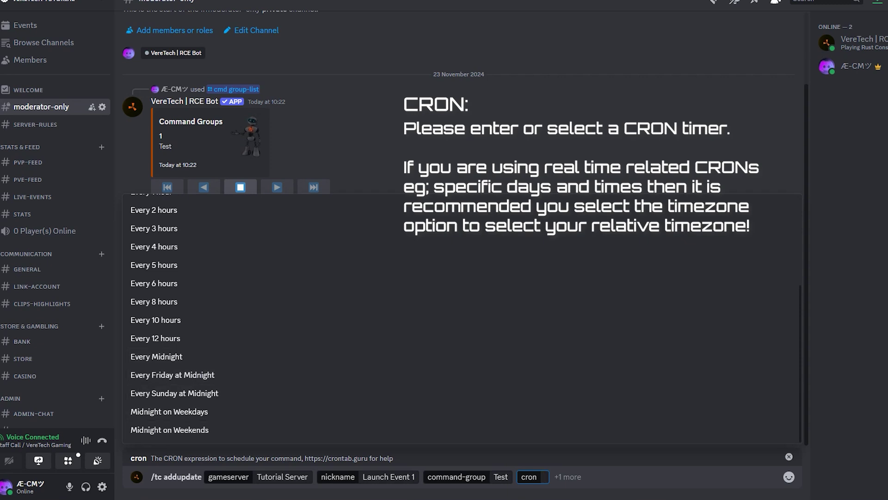
{"action": "key", "text": "Up"}
{"action": "key", "text": "Up"}
{"action": "key", "text": "Up"}
{"action": "key", "text": "Up"}
{"action": "key", "text": "Down"}
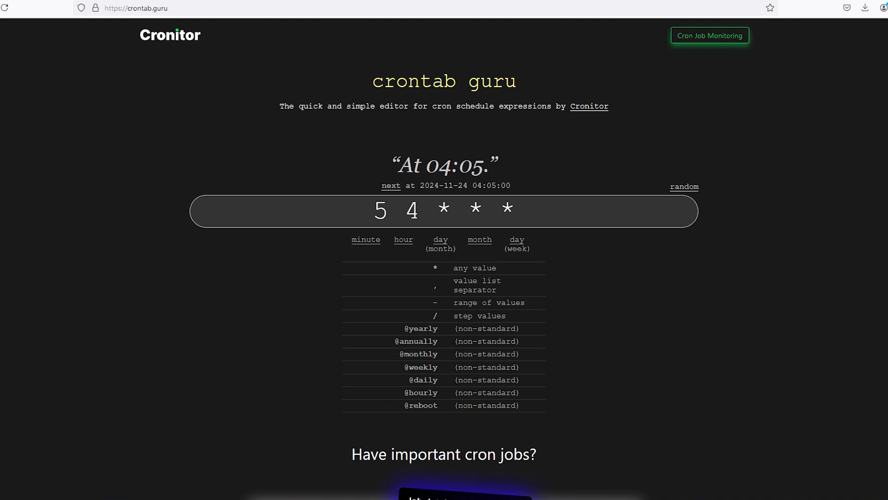
{"action": "key", "text": "shift+Left"}
{"action": "key", "text": "shift+Left"}
{"action": "key", "text": "shift+Left"}
{"action": "key", "text": "shift+Left"}
{"action": "key", "text": "shift+Left"}
{"action": "key", "text": "shift+Left"}
{"action": "key", "text": "shift+Left"}
{"action": "key", "text": "shift+Left"}
{"action": "key", "text": "shift+Left"}
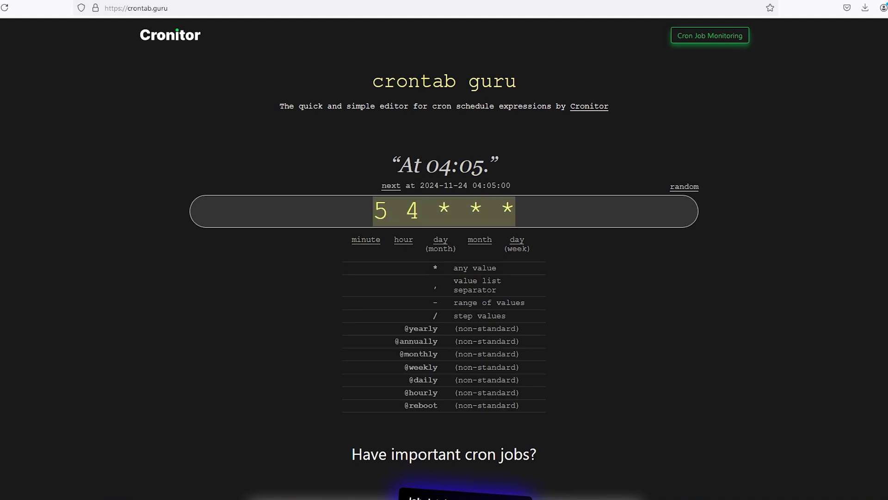
Step: Change the crontab guru expression to "5 6 1 * *" by setting the hour to 6 and the day of month to 1
{"action": "key", "text": "Right"}
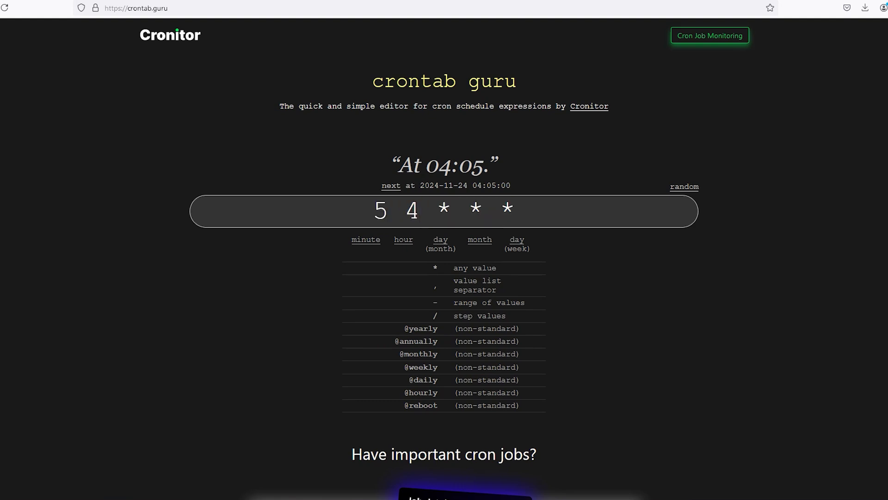
{"action": "key", "text": "BackSpace"}
{"action": "type", "text": "6"}
{"action": "key", "text": "Right"}
{"action": "key", "text": "Right"}
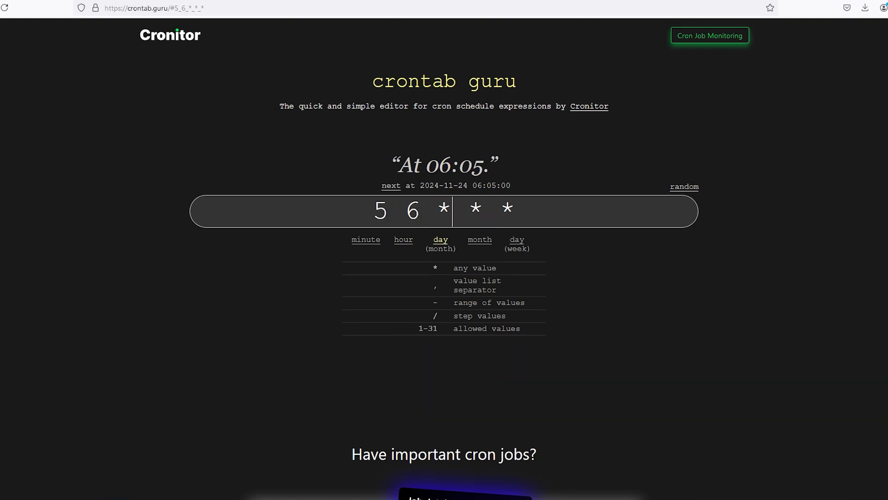
{"action": "key", "text": "BackSpace"}
{"action": "type", "text": "1"}
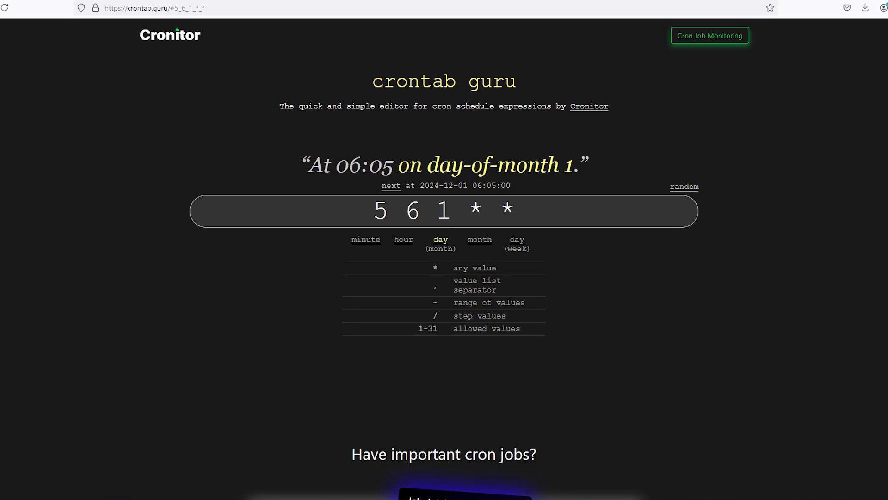
{"action": "key", "text": "Right"}
{"action": "key", "text": "Right"}
{"action": "key", "text": "Right"}
{"action": "key", "text": "Right"}
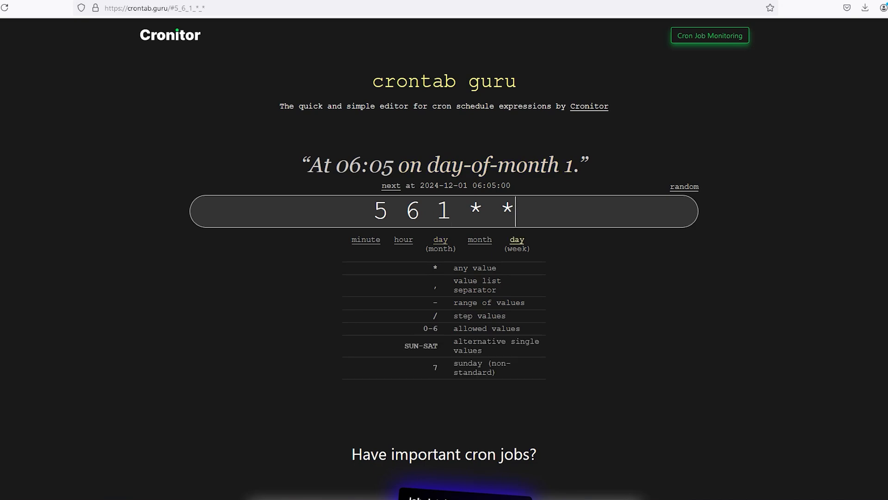
Step: Switch to ChatGPT and send the prompt "Create me a cron expression which triggeres at 5am every friday"
{"action": "key", "text": "ctrl+Tab"}
{"action": "type", "text": "Cr"}
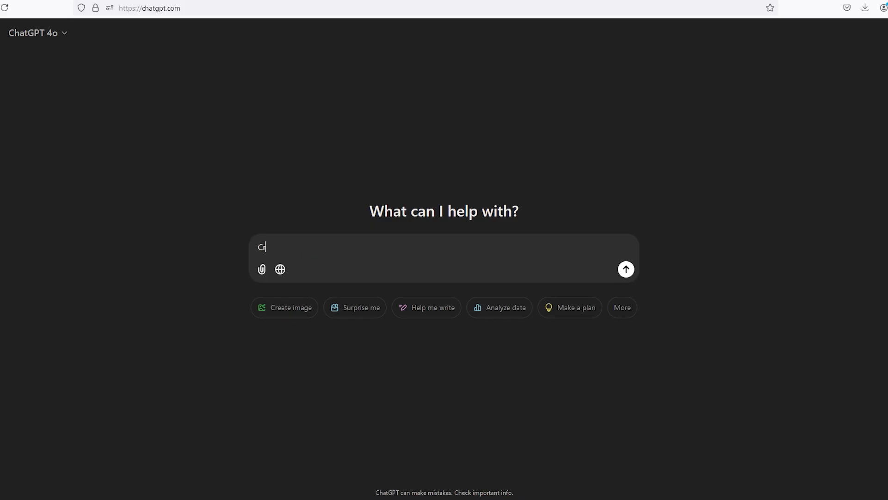
{"action": "type", "text": "eate me a cron expression whi"}
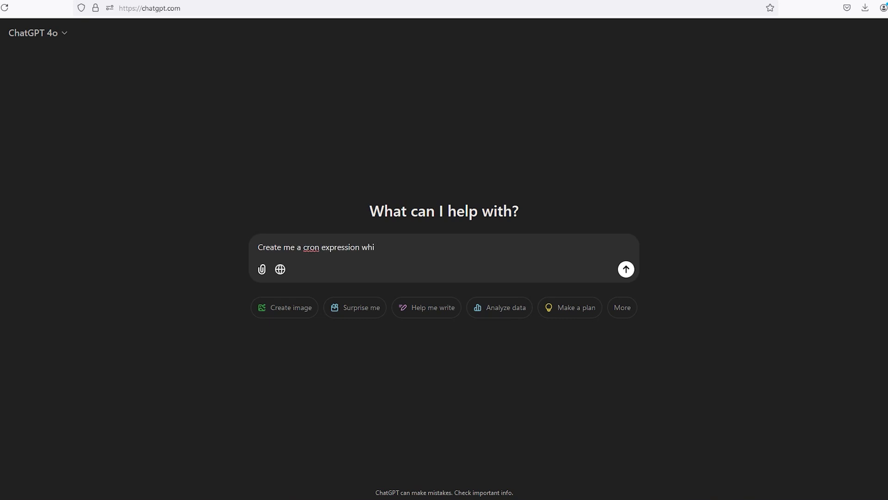
{"action": "type", "text": "ch triggeres at 5am every friday"}
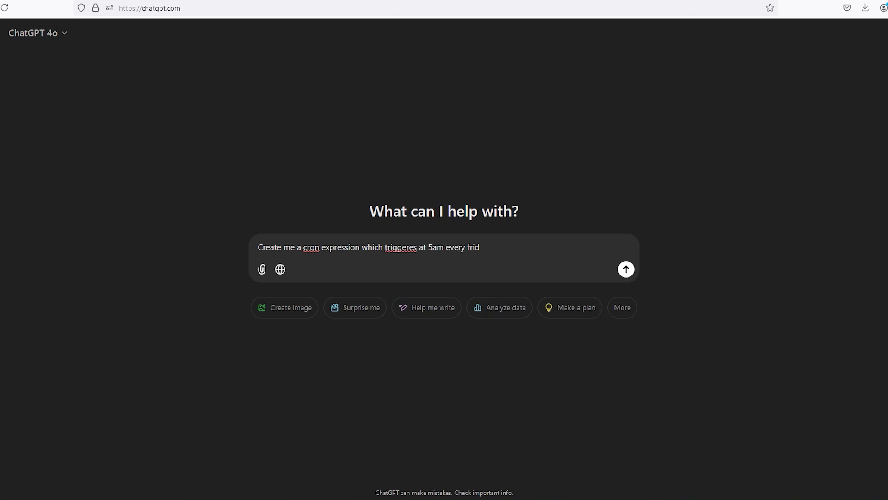
{"action": "key", "text": "Return"}
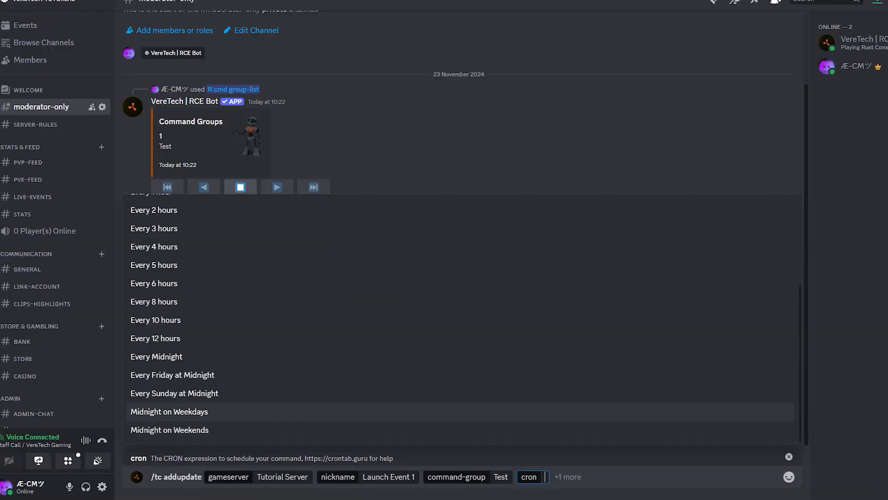
Step: Set the cron schedule of the Discord /tc addupdate command to Every Midnight
{"action": "key", "text": "Up"}
{"action": "key", "text": "Up"}
{"action": "key", "text": "Up"}
{"action": "key", "text": "Return"}
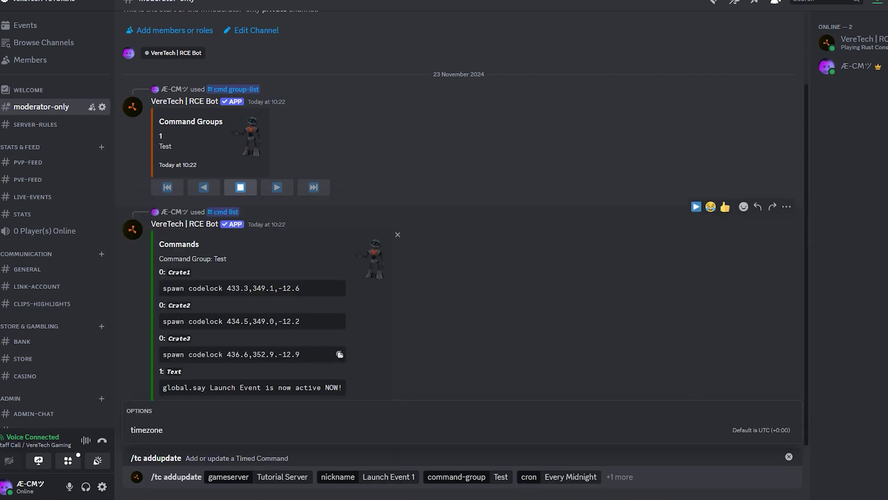
Step: Set the timed command's timezone to (UTC+10:00) Eastern Australia Time (Lindeman) and send the /tc addupdate command
{"action": "left_click", "coordinate": [324, 429]}
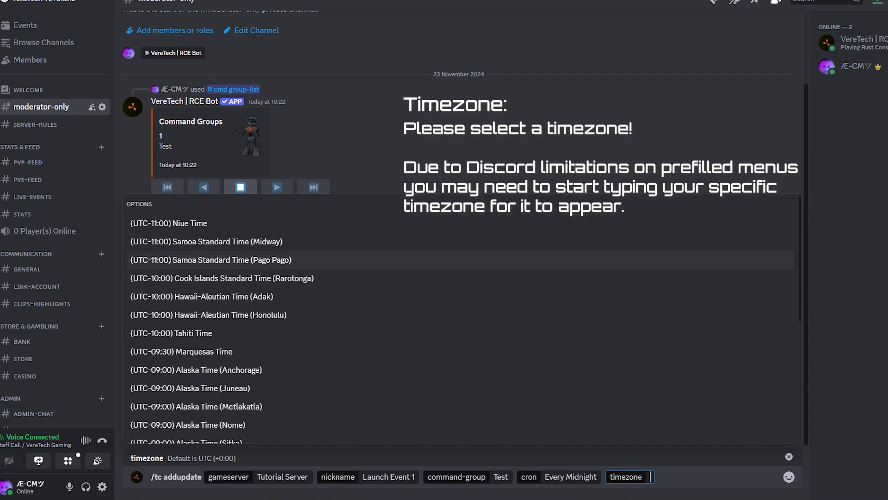
{"action": "scroll", "coordinate": [461, 320], "scroll_direction": "down", "scroll_amount": 5}
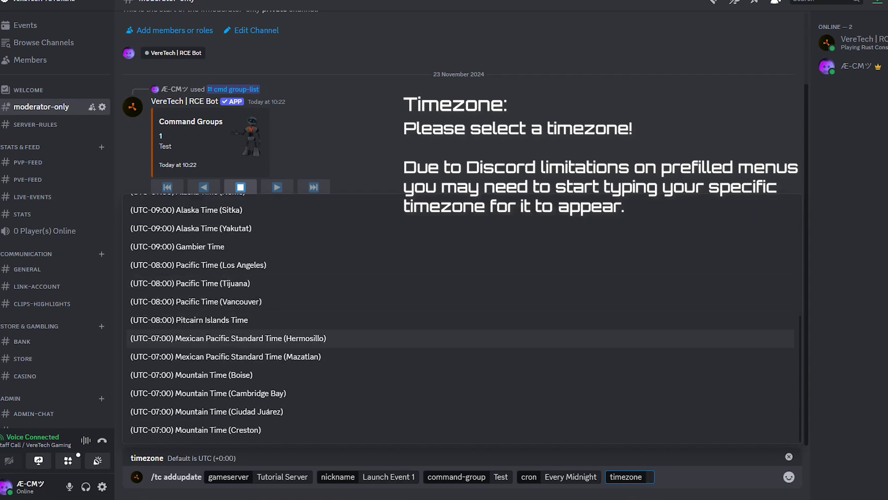
{"action": "scroll", "coordinate": [461, 386], "scroll_direction": "up", "scroll_amount": 5}
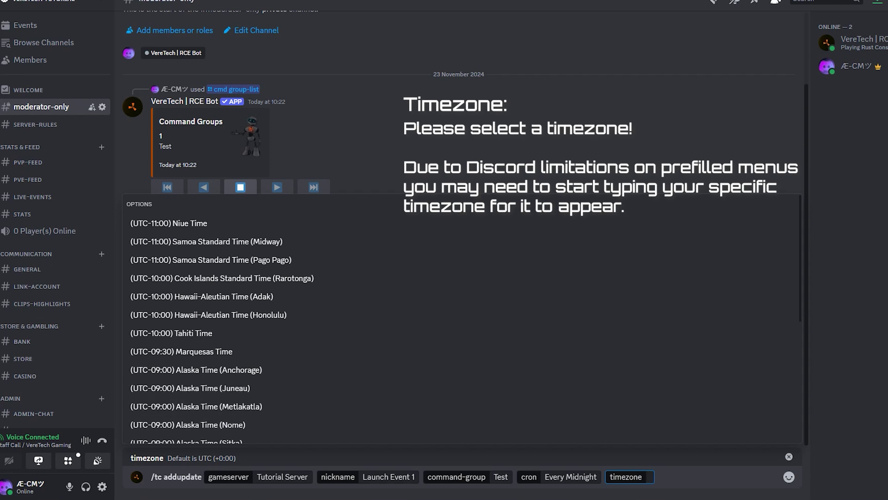
{"action": "type", "text": "Austr"}
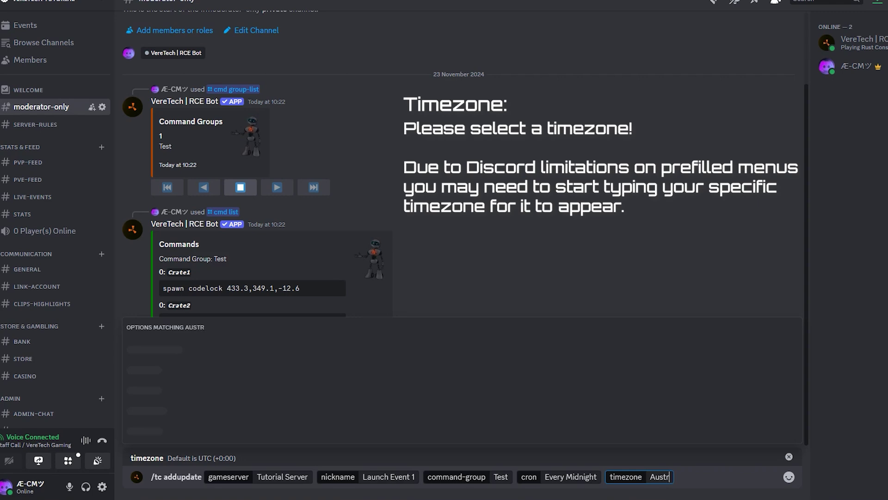
{"action": "type", "text": "a"}
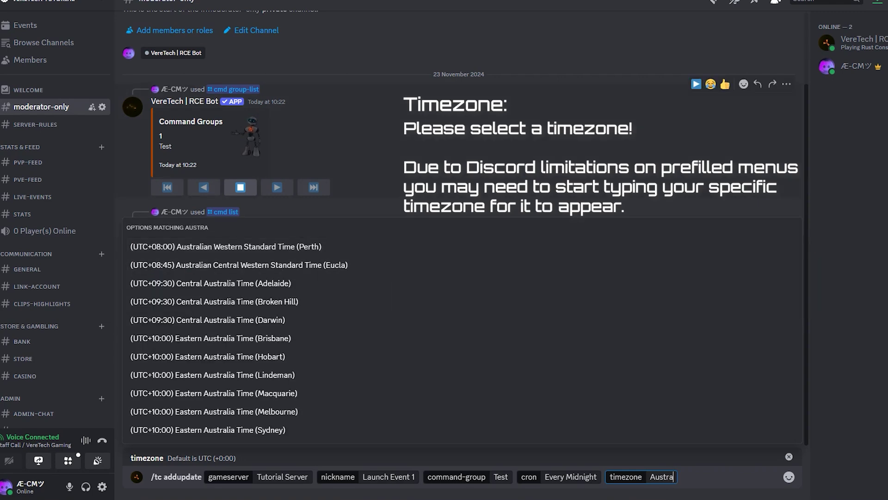
{"action": "key", "text": "Down"}
{"action": "key", "text": "Down"}
{"action": "key", "text": "Down"}
{"action": "key", "text": "Down"}
{"action": "key", "text": "Down"}
{"action": "key", "text": "Down"}
{"action": "key", "text": "Down"}
{"action": "key", "text": "Down"}
{"action": "key", "text": "Return"}
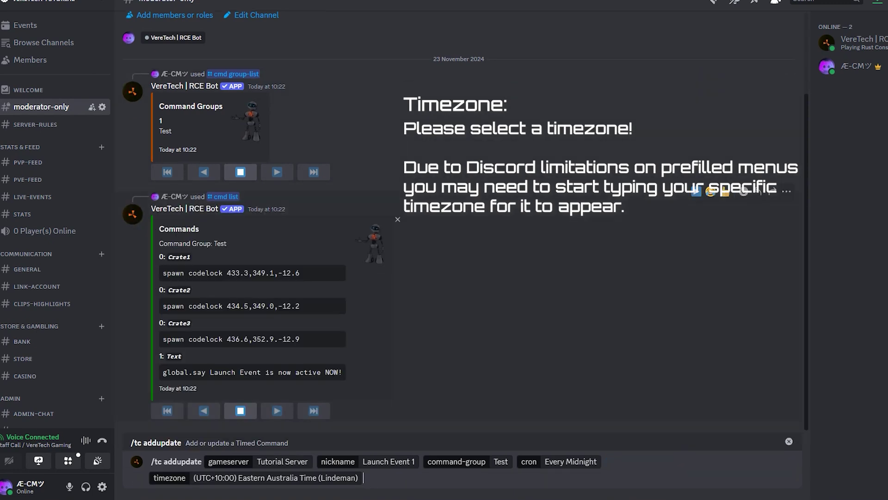
{"action": "key", "text": "Return"}
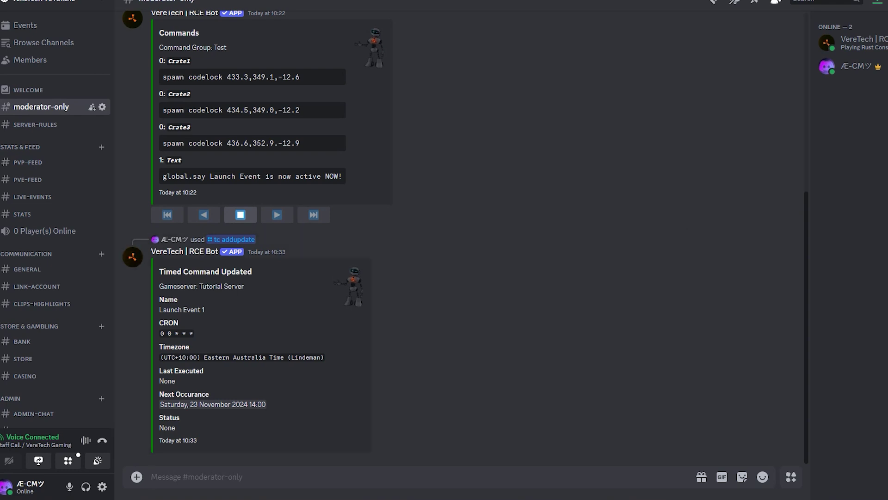
Step: Prepare another /tc addupdate command for gameserver Tutorial Server, nickname Launch Event 1 and command group Test
{"action": "type", "text": "/tc add"}
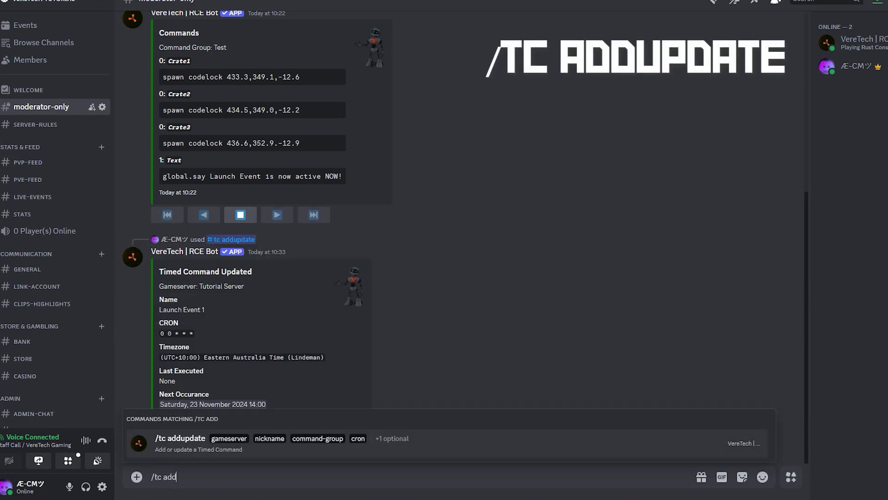
{"action": "key", "text": "Tab"}
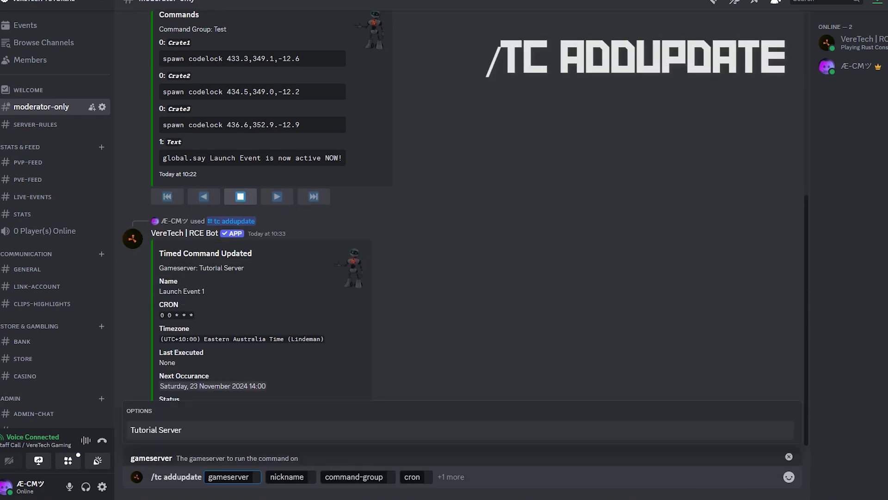
{"action": "key", "text": "Tab"}
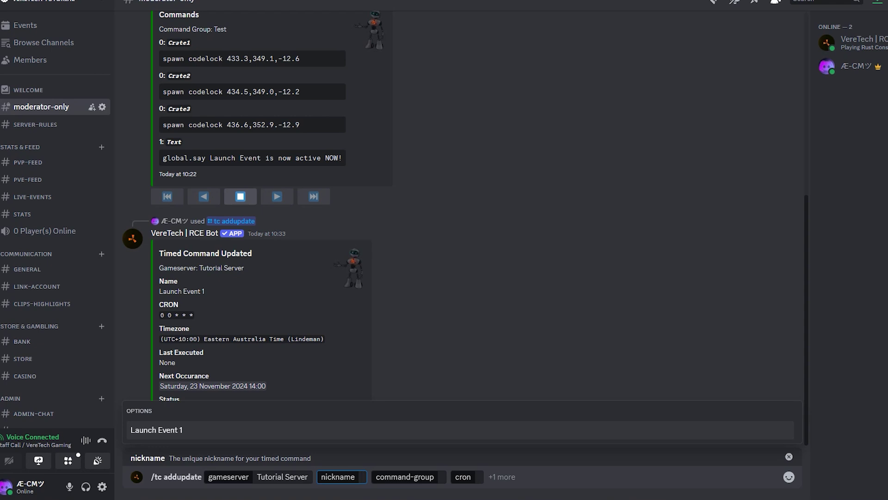
{"action": "key", "text": "Tab"}
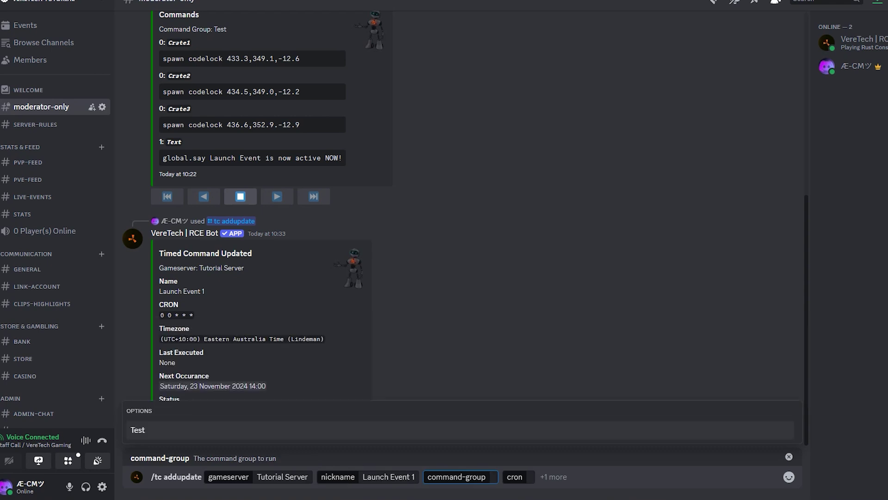
{"action": "key", "text": "Tab"}
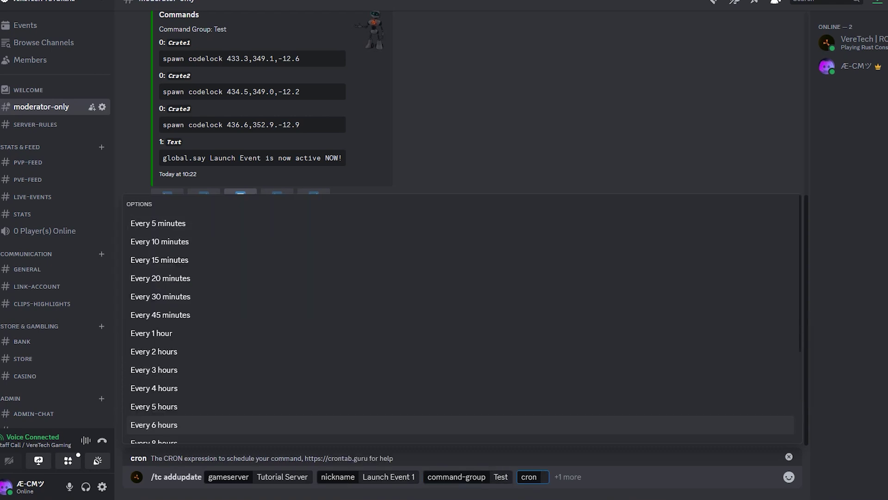
Step: Set the cron schedule to Every Sunday at Midnight with timezone (UTC+10:00) Eastern Australia Time (Lindeman), and send the update
{"action": "scroll", "coordinate": [458, 324], "scroll_direction": "down", "scroll_amount": 3}
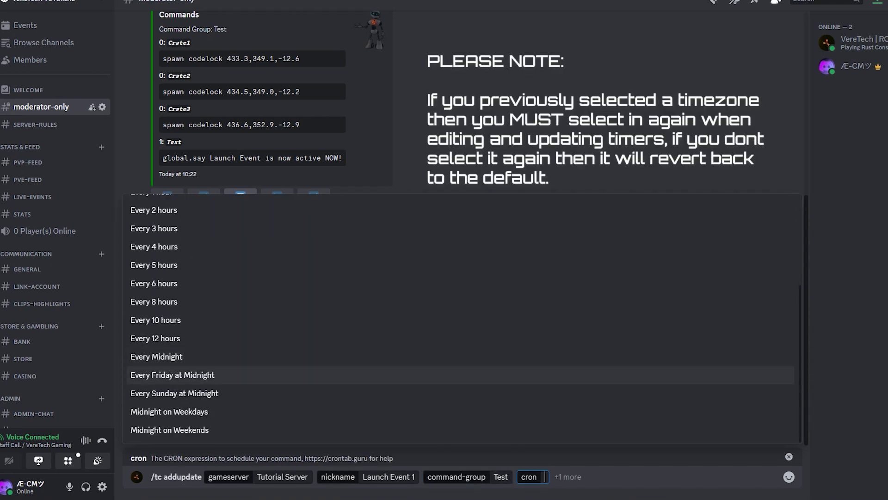
{"action": "key", "text": "Tab"}
{"action": "key", "text": "Tab"}
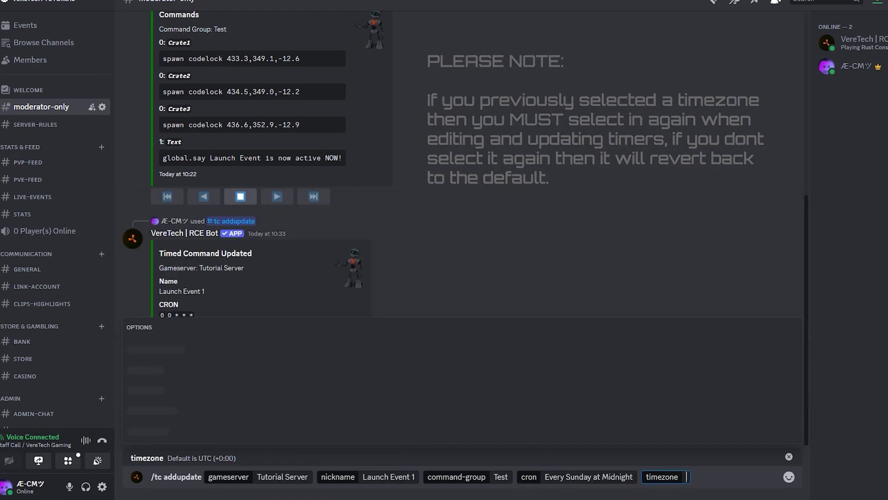
{"action": "type", "text": "austra"}
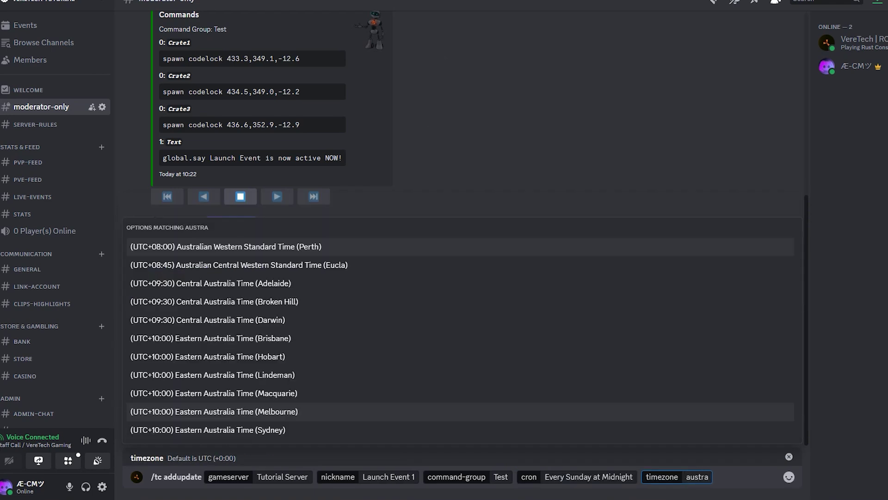
{"action": "left_click", "coordinate": [212, 375]}
{"action": "key", "text": "Return"}
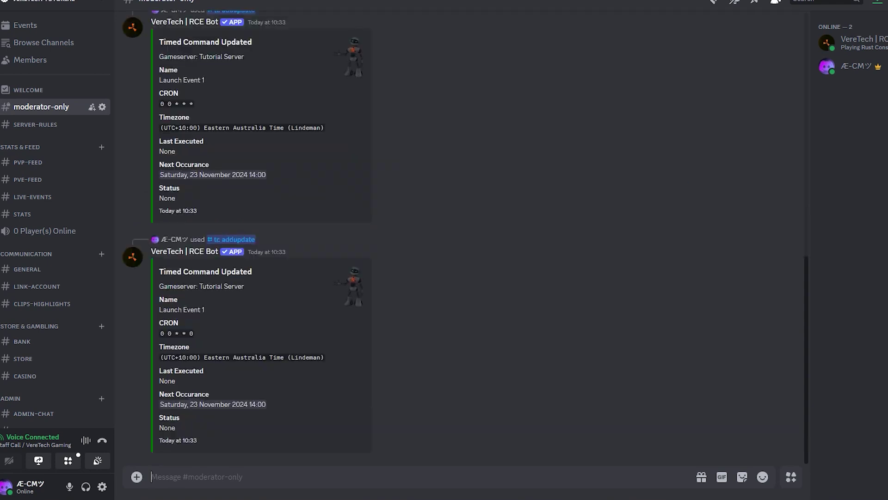
Step: Run the timed command Launch Event 1 on Tutorial Server immediately with /tc trigger
{"action": "type", "text": "/tc tr"}
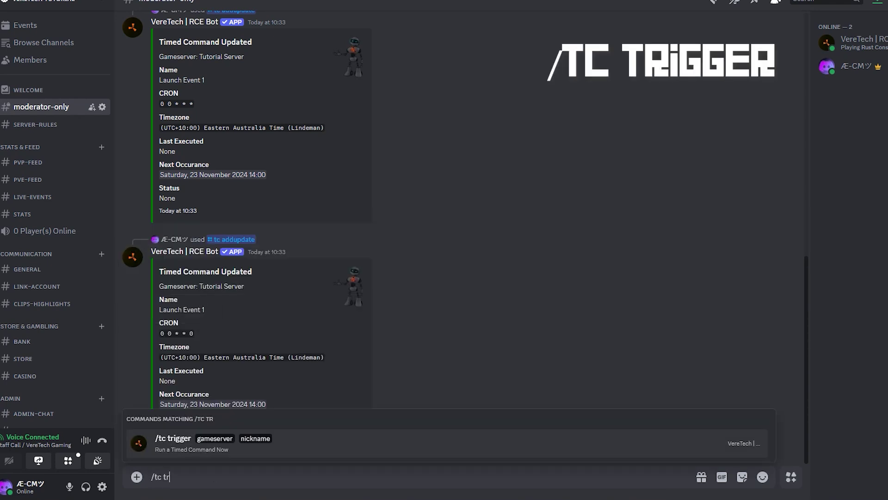
{"action": "key", "text": "Tab"}
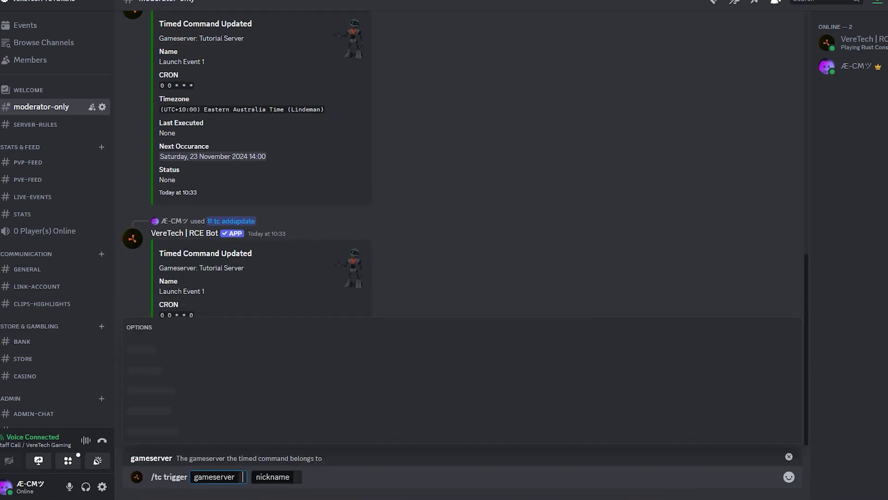
{"action": "key", "text": "Tab"}
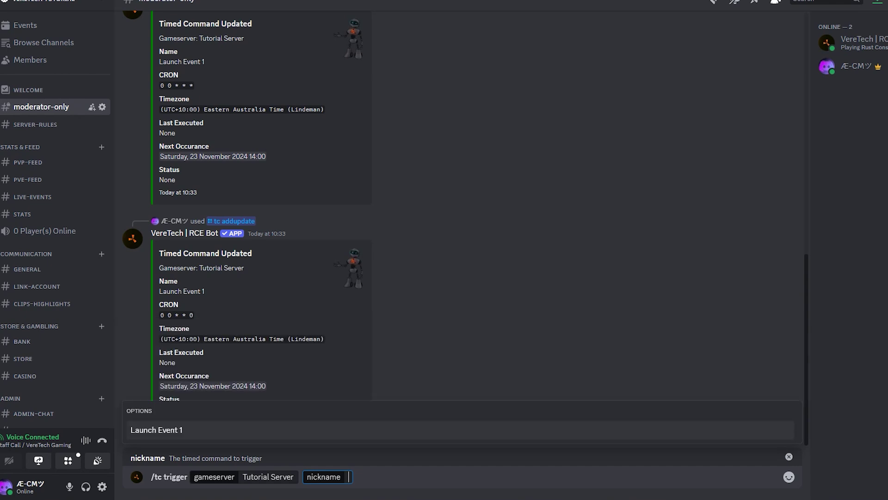
{"action": "key", "text": "Tab"}
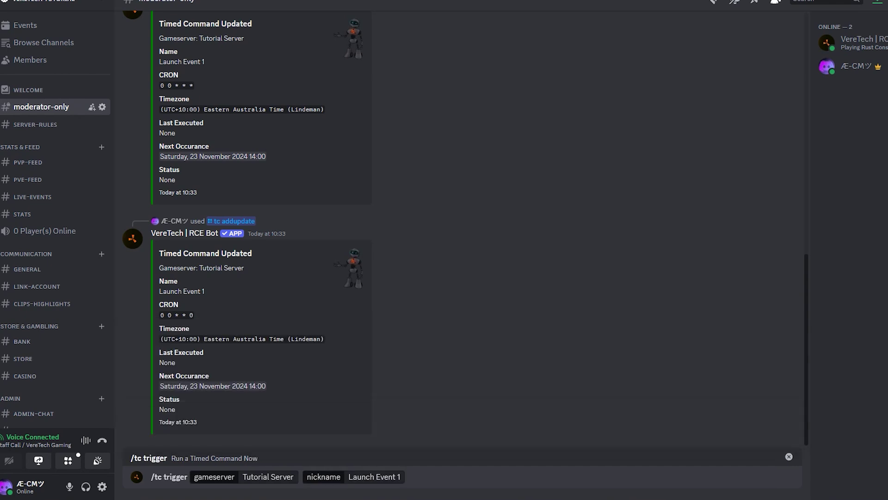
{"action": "key", "text": "Return"}
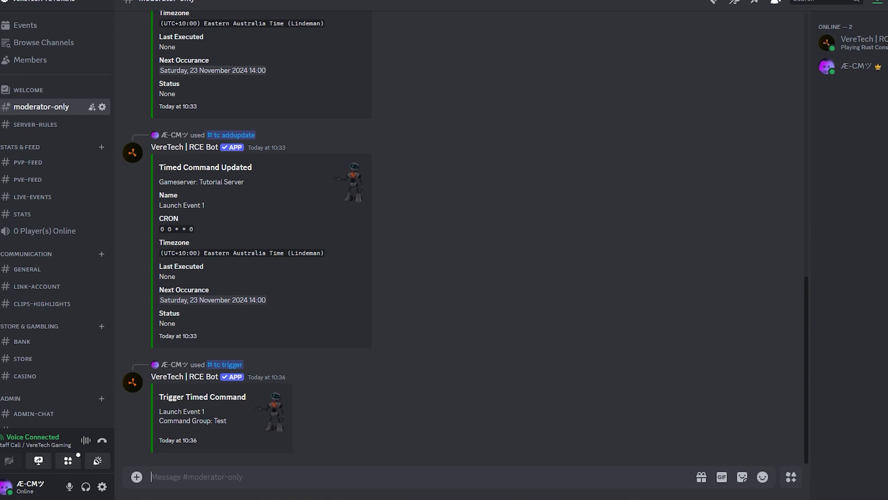
Step: List Tutorial Server's timed commands with /tc list and examine the cron, timezone and status of Launch Event 1
{"action": "type", "text": "/tc l"}
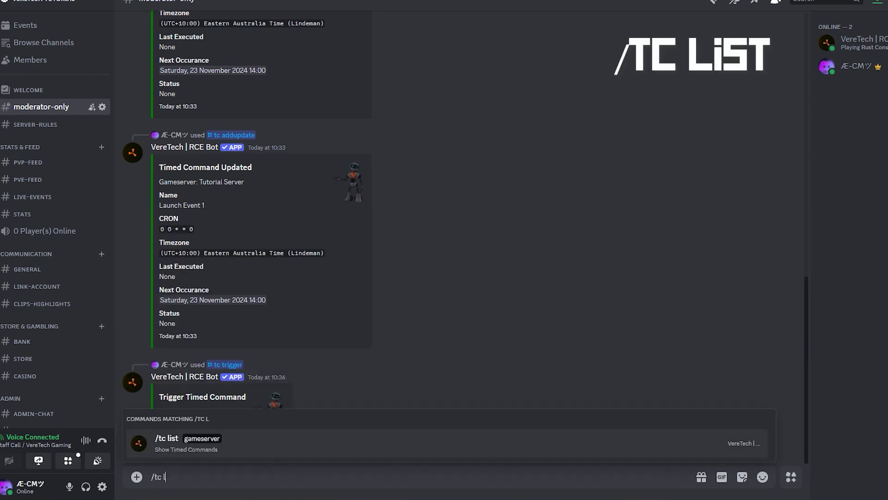
{"action": "key", "text": "Tab"}
{"action": "key", "text": "Return"}
{"action": "key", "text": "Return"}
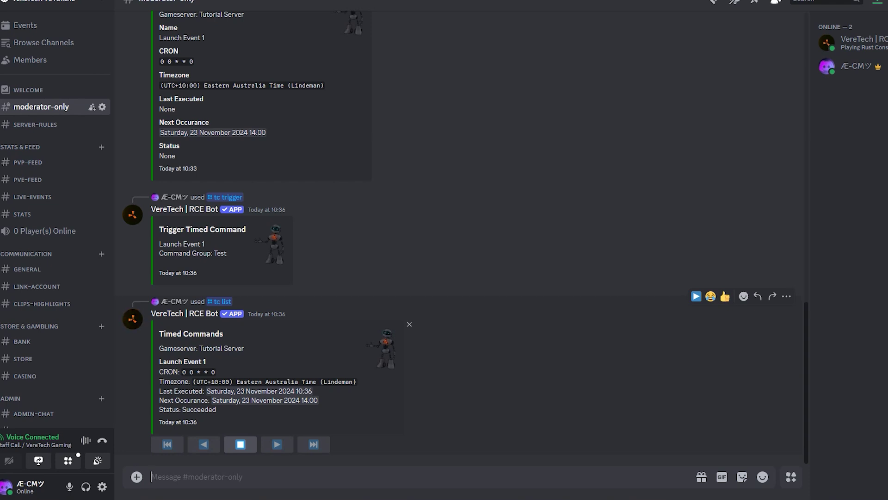
{"action": "left_click_drag", "start_coordinate": [160, 372], "coordinate": [215, 372]}
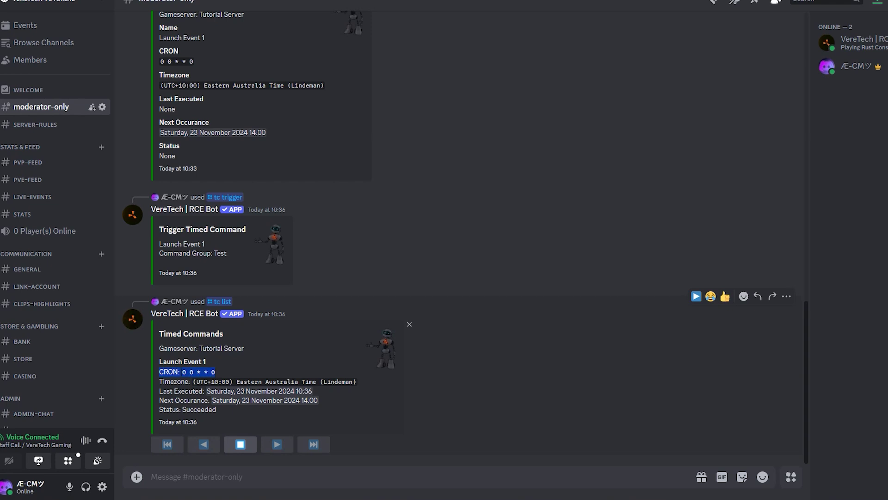
{"action": "left_click_drag", "start_coordinate": [159, 381], "coordinate": [356, 381]}
{"action": "left_click", "coordinate": [356, 381]}
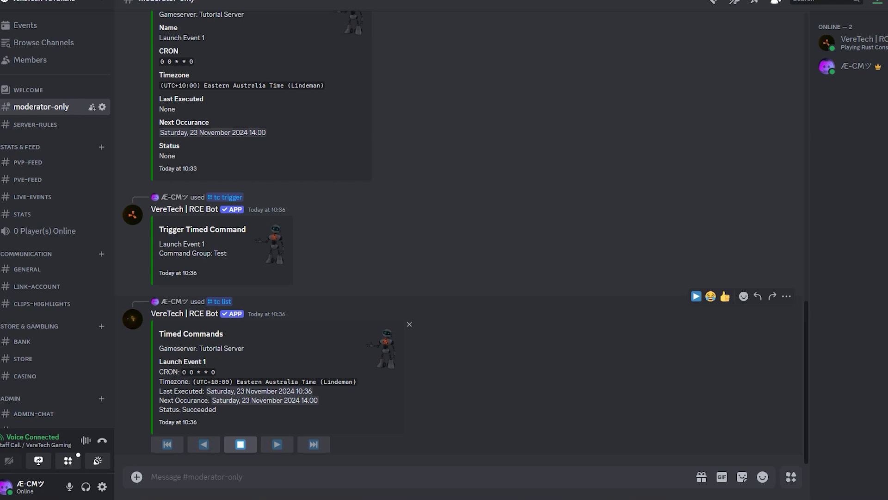
{"action": "left_click_drag", "start_coordinate": [216, 409], "coordinate": [182, 409]}
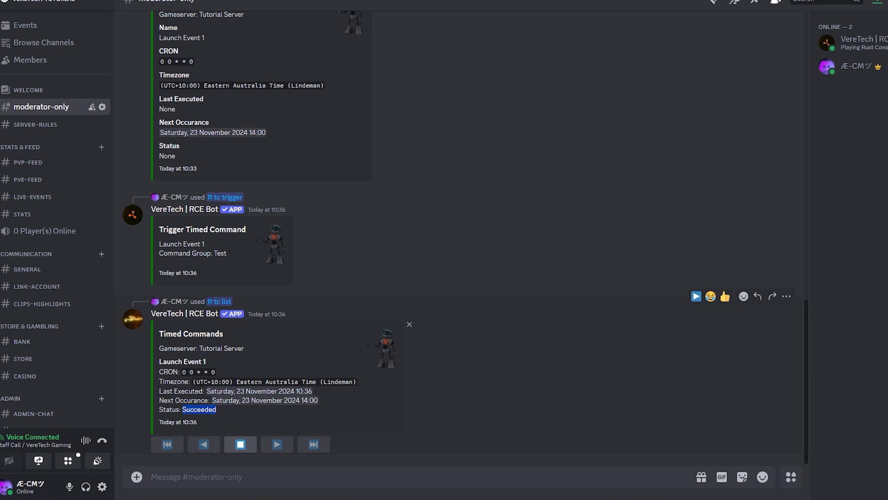
Step: Delete the timed command Launch Event 1 from Tutorial Server with /tc delete
{"action": "left_click", "coordinate": [151, 476]}
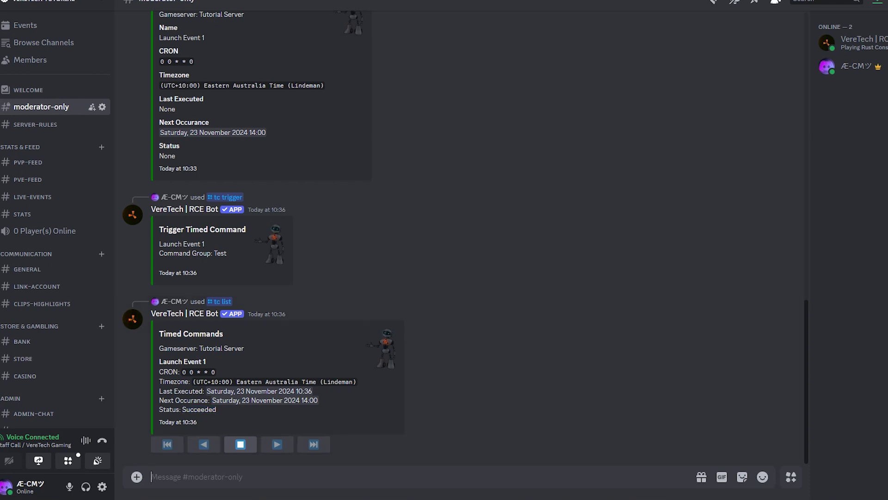
{"action": "type", "text": "/tc dele"}
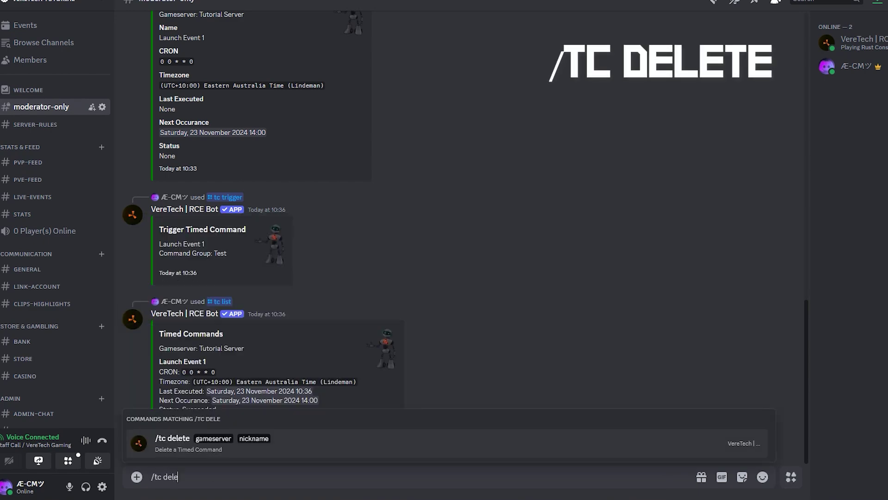
{"action": "key", "text": "Tab"}
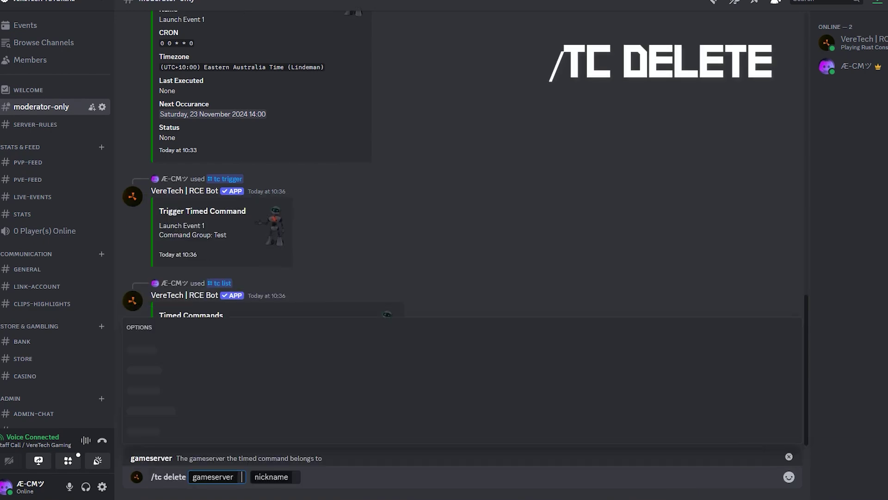
{"action": "key", "text": "Tab"}
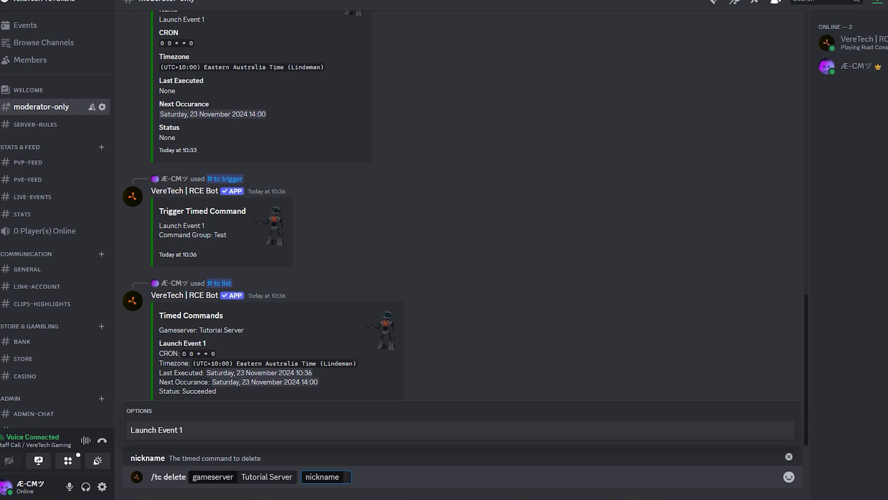
{"action": "key", "text": "Tab"}
{"action": "key", "text": "Return"}
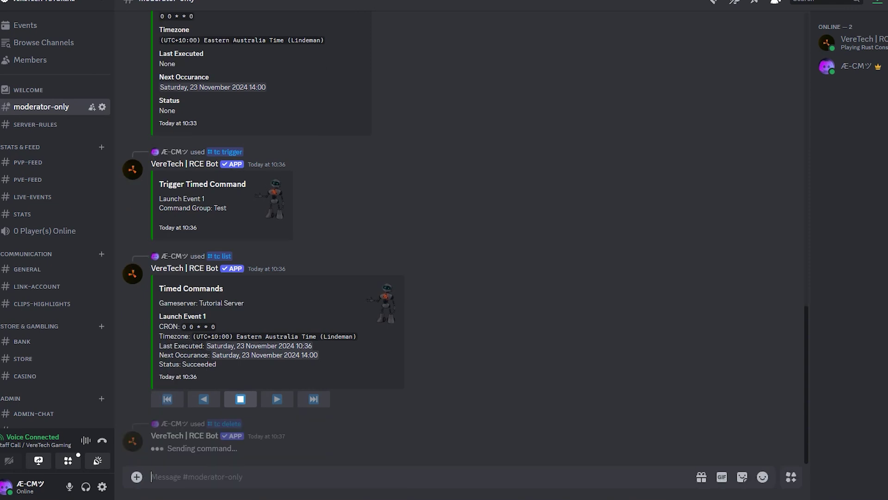